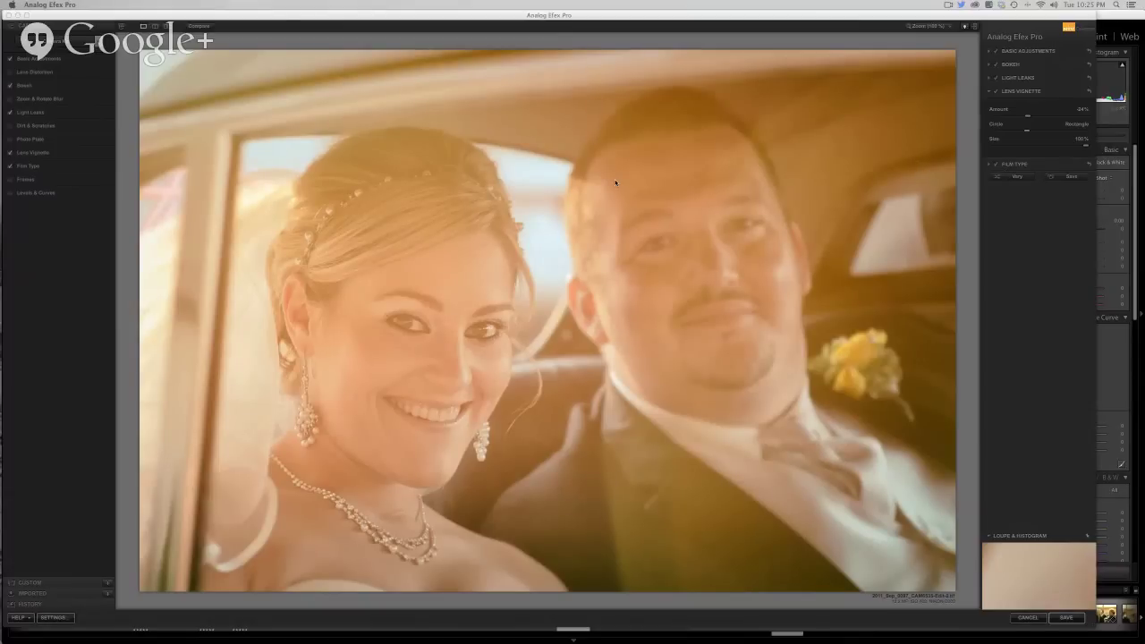
Step: Switch off basic adjustments, bokeh blur, light leaks and lens vignette, then restore leaks and vignette
{"action": "left_click", "coordinate": [996, 51]}
{"action": "left_click", "coordinate": [996, 65]}
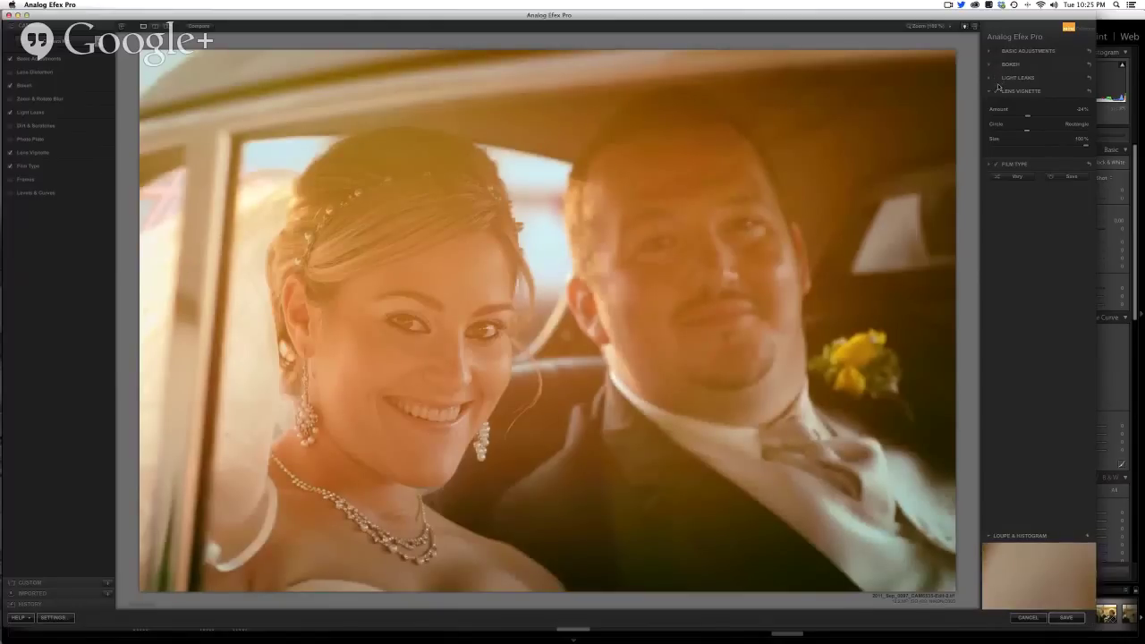
{"action": "left_click", "coordinate": [997, 78]}
{"action": "left_click", "coordinate": [996, 92]}
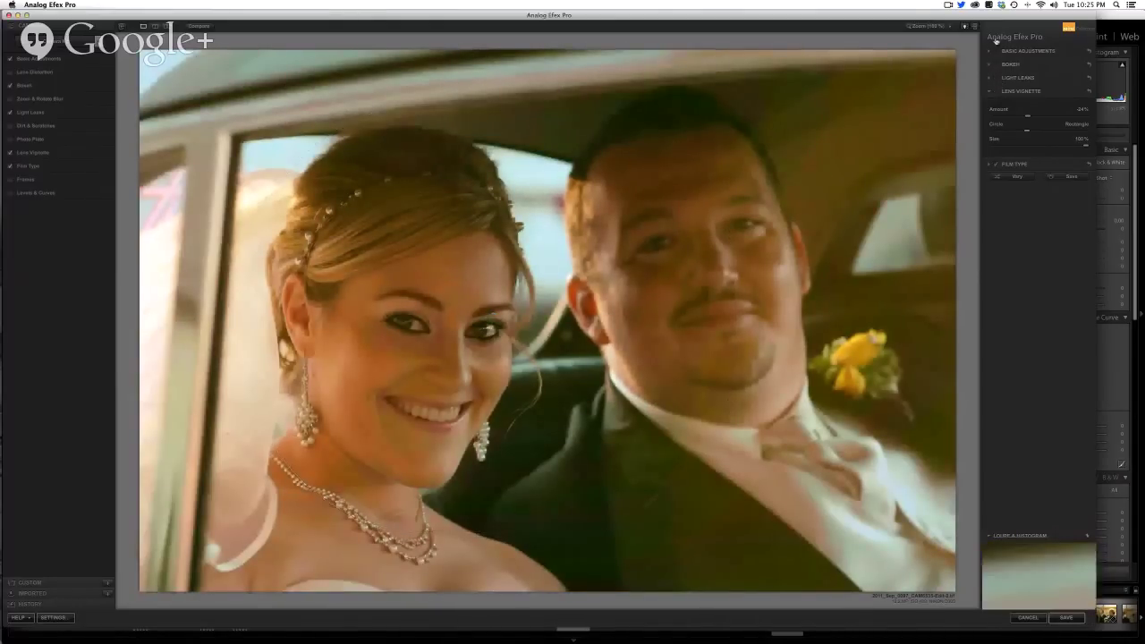
{"action": "left_click", "coordinate": [996, 78]}
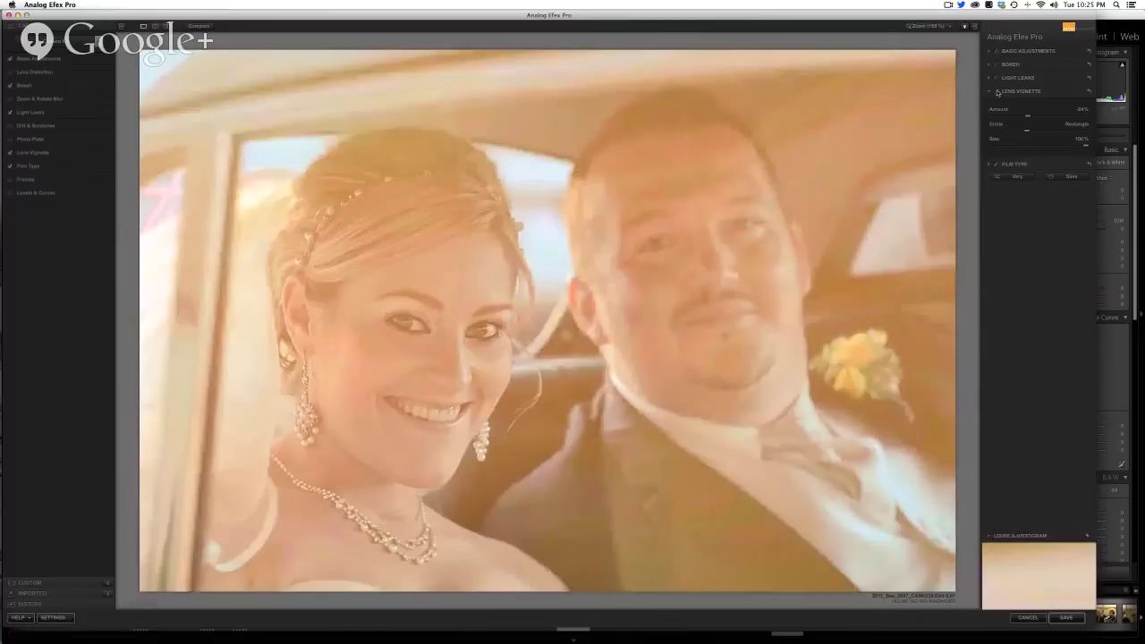
{"action": "left_click", "coordinate": [997, 92]}
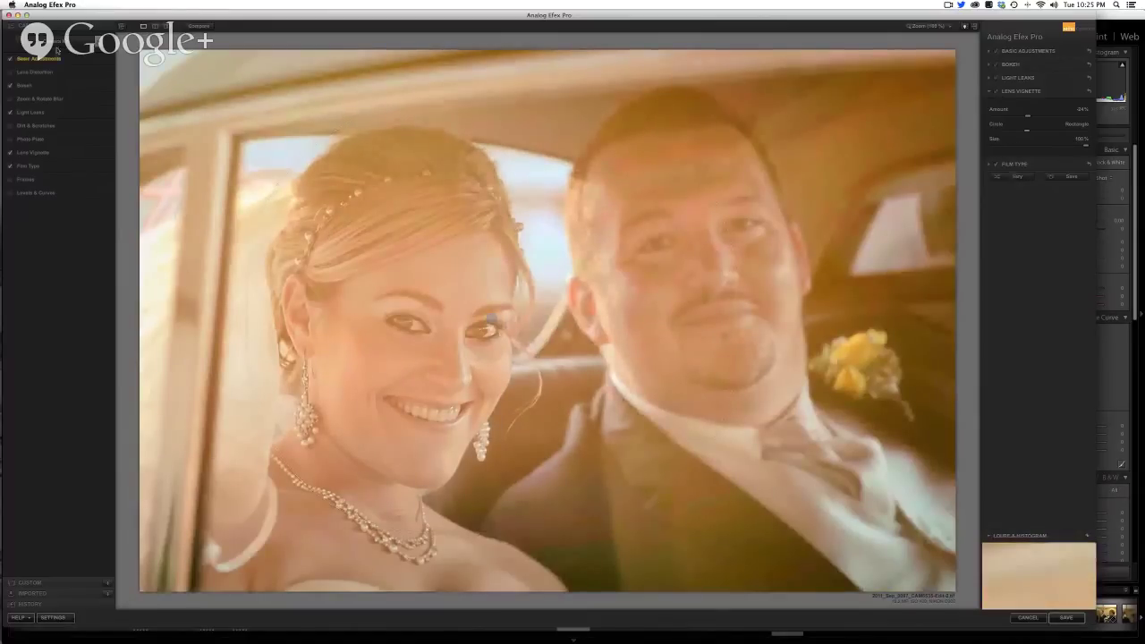
Step: Hide and reshow the filter list, then cycle through split and stacked previews back to single view
{"action": "left_click", "coordinate": [125, 28]}
{"action": "left_click", "coordinate": [125, 28]}
{"action": "left_click", "coordinate": [155, 26]}
{"action": "left_click", "coordinate": [168, 26]}
{"action": "left_click", "coordinate": [156, 26]}
{"action": "left_click", "coordinate": [143, 26]}
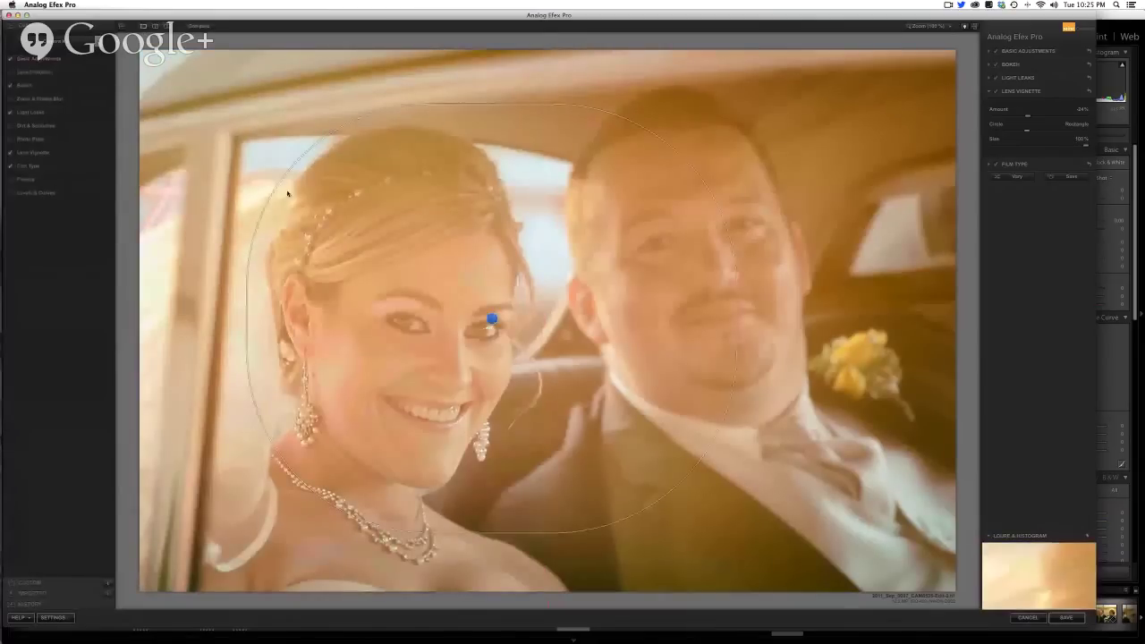
Step: Choose the Camera Kit filter set and compare it against the unfiltered original
{"action": "left_click", "coordinate": [100, 51]}
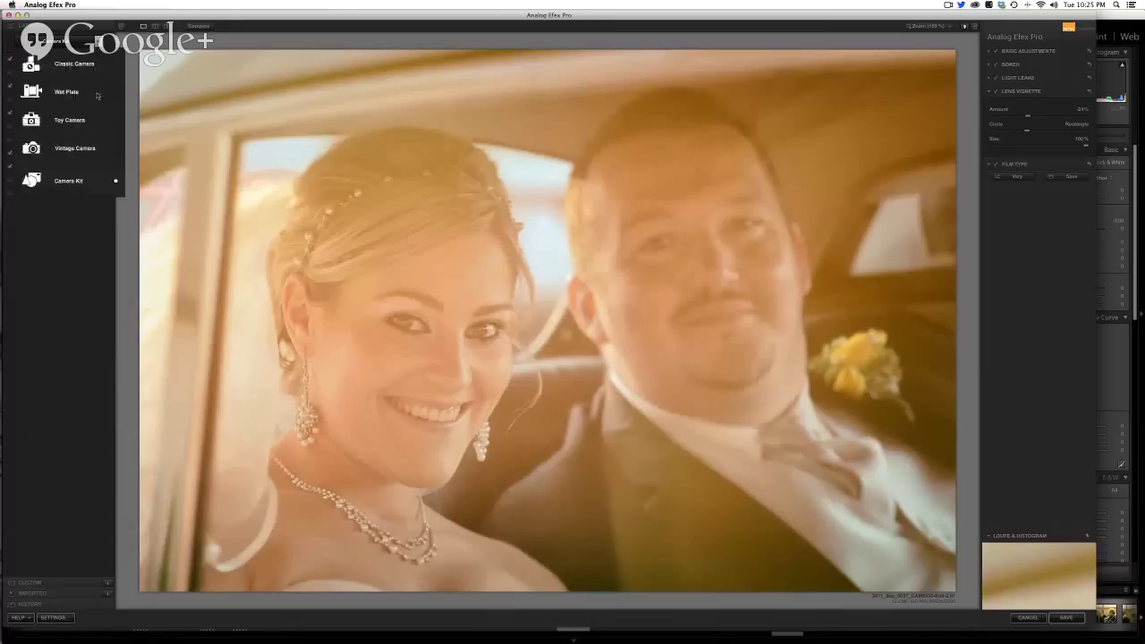
{"action": "left_click", "coordinate": [80, 183]}
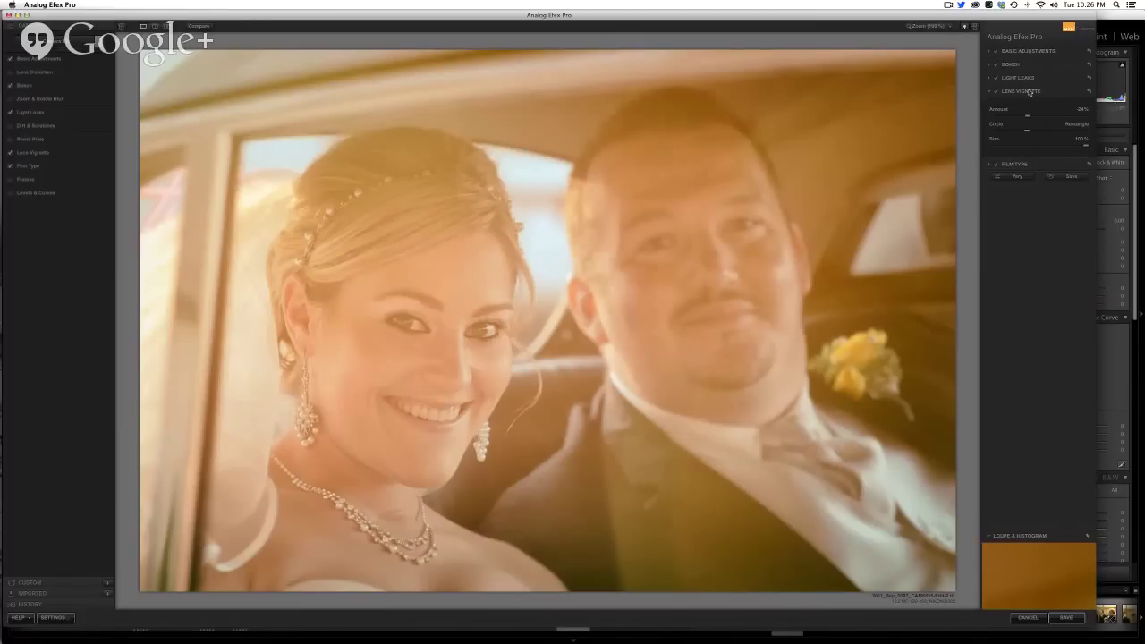
{"action": "left_click", "coordinate": [198, 27]}
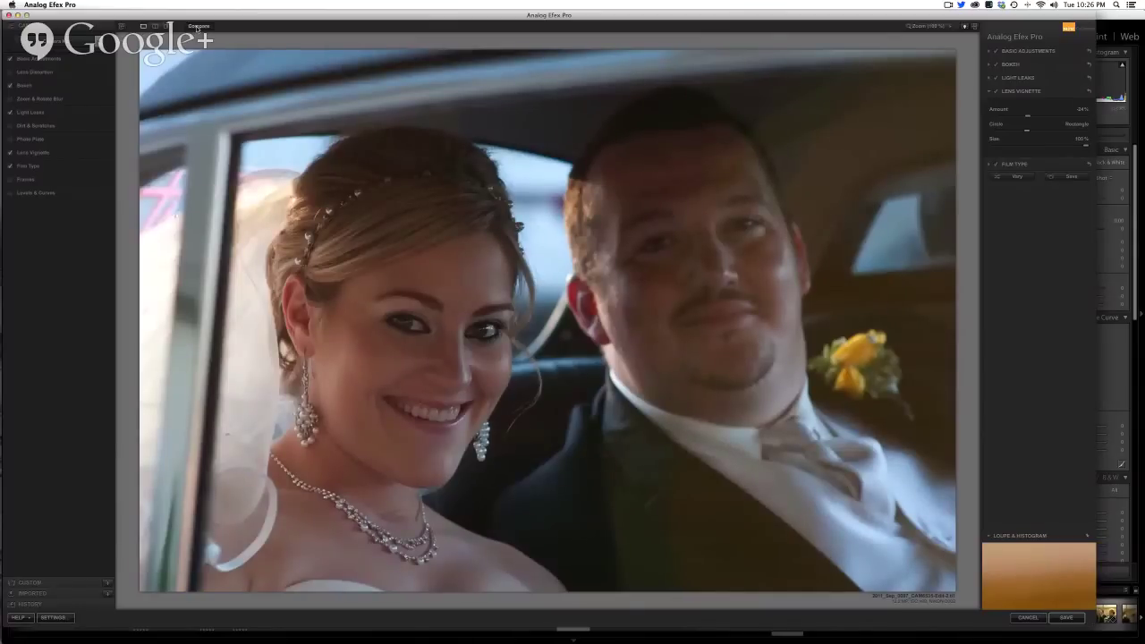
{"action": "left_click", "coordinate": [198, 27]}
Step: Disable light leaks and lens vignette, toggle Basic Adjustments off and on, and expand its settings
{"action": "mouse_move", "coordinate": [1013, 140]}
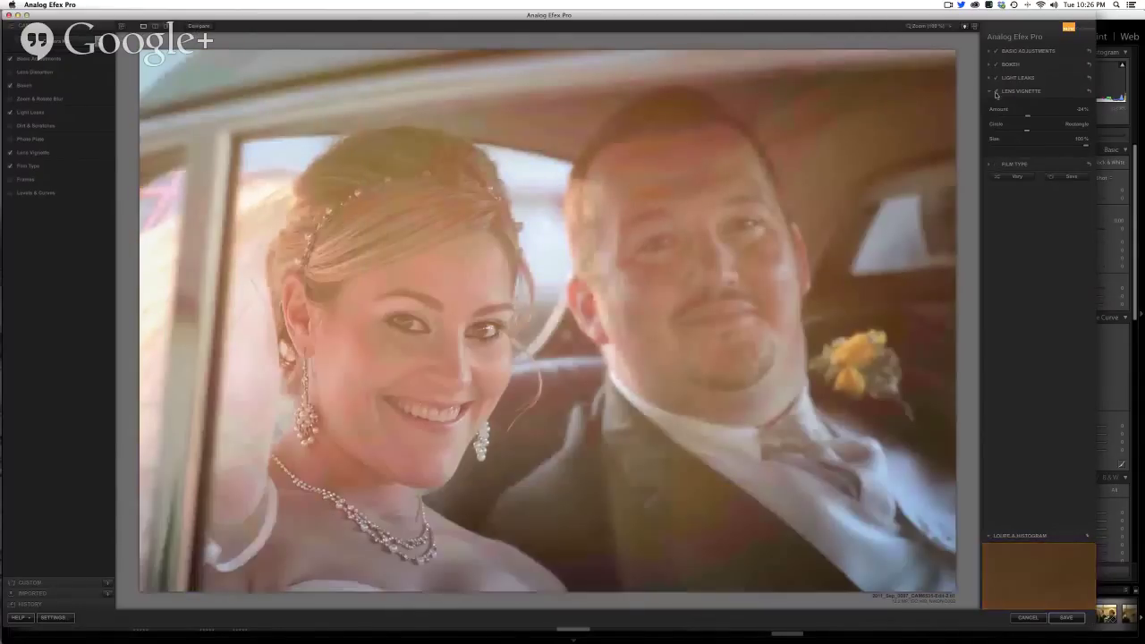
{"action": "left_click", "coordinate": [996, 91]}
{"action": "left_click", "coordinate": [996, 78]}
{"action": "left_click", "coordinate": [996, 52]}
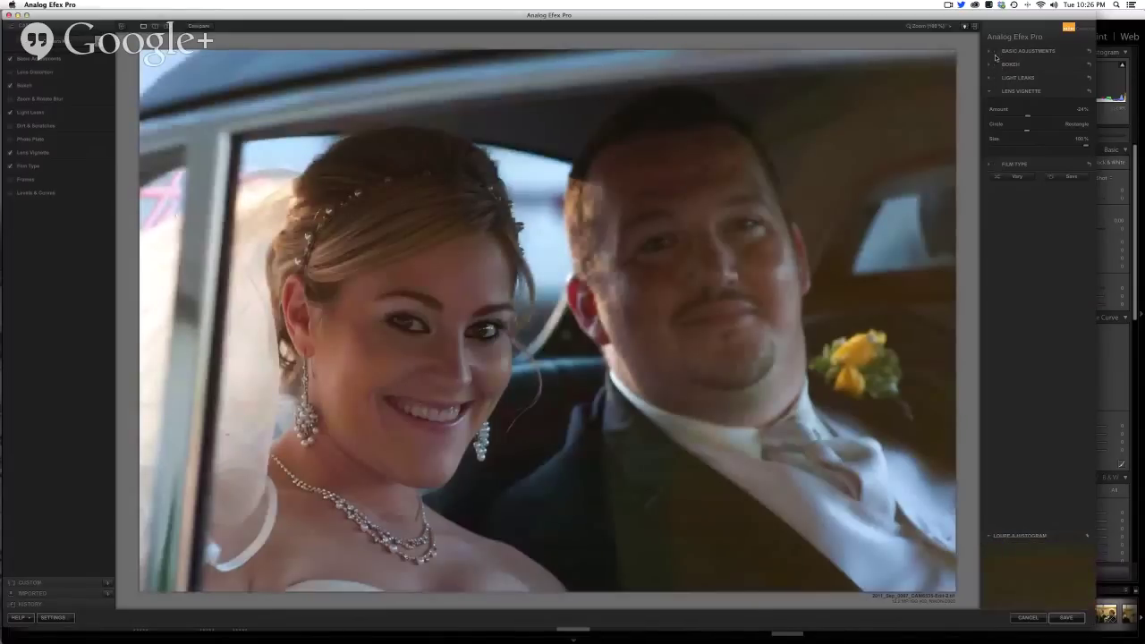
{"action": "left_click", "coordinate": [996, 52]}
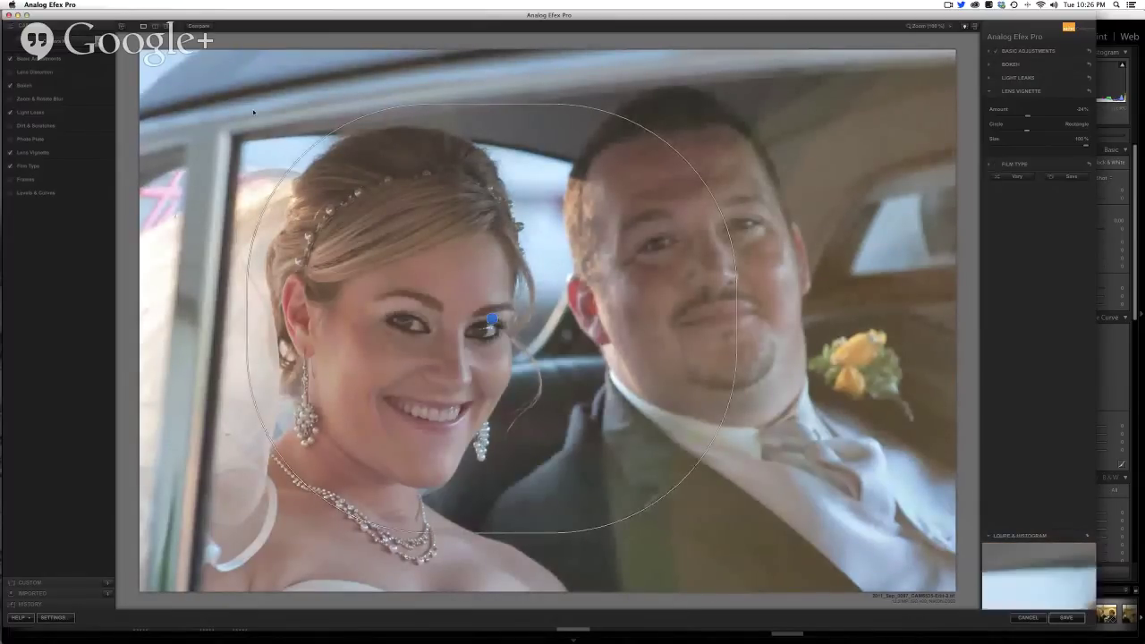
{"action": "left_click", "coordinate": [991, 51]}
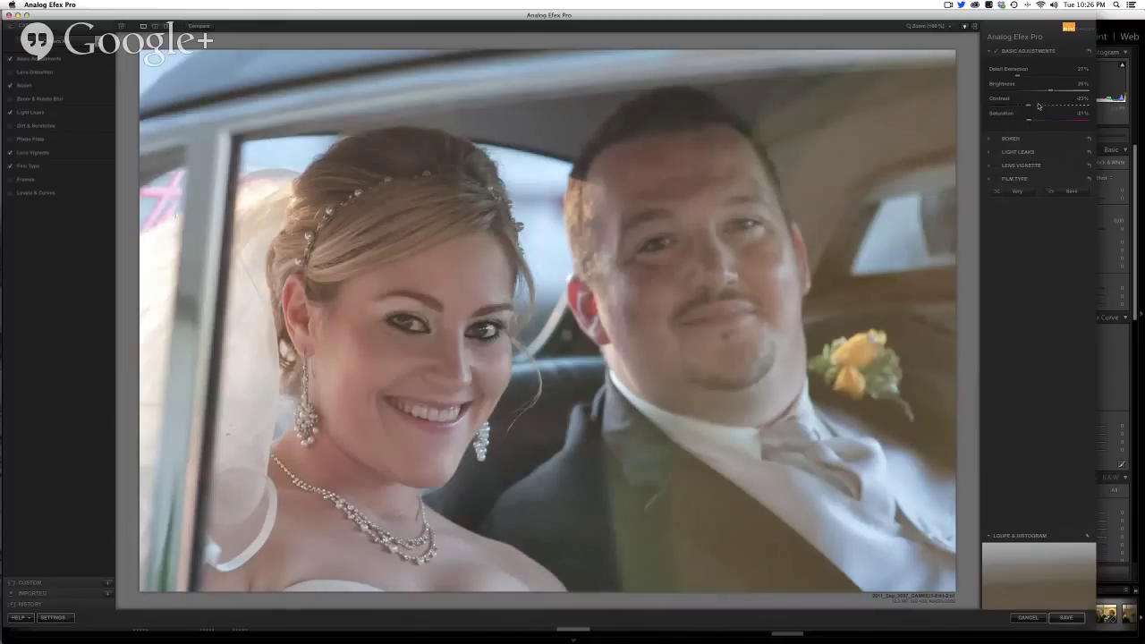
Step: Re-enable Basic Adjustments after a brief toggle and reveal Bokeh settings at 28% blur strength
{"action": "left_click", "coordinate": [999, 52]}
{"action": "left_click", "coordinate": [999, 52]}
{"action": "left_click", "coordinate": [990, 141]}
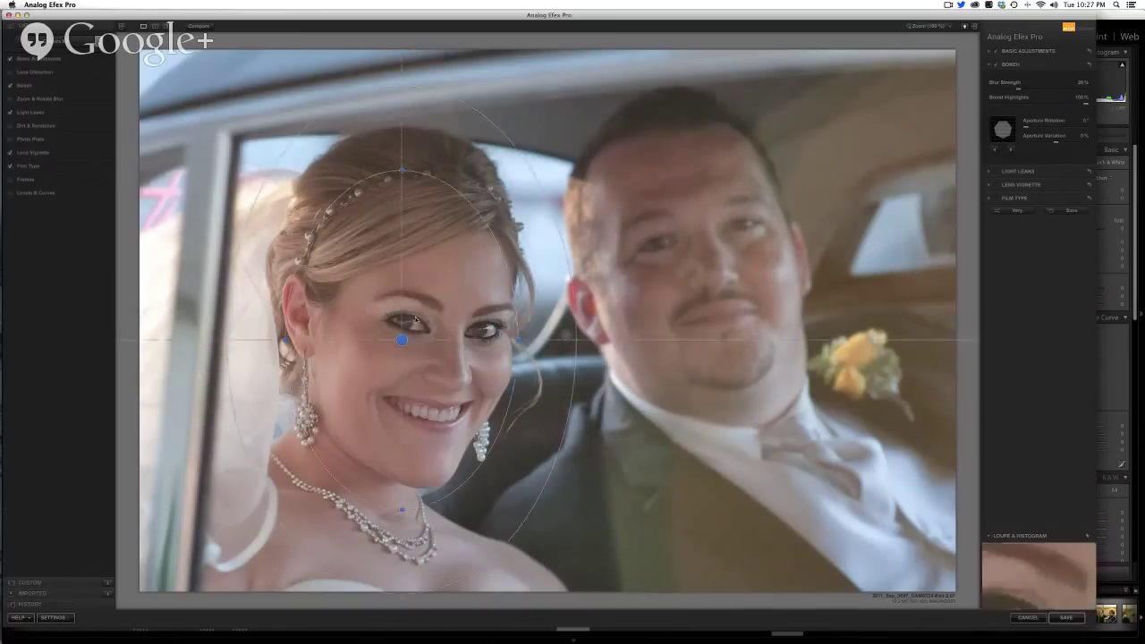
Step: Restore Soft-mode light leaks at 47%, placing the glow over the bride's hair, and re-enable the vignette
{"action": "left_click", "coordinate": [997, 173]}
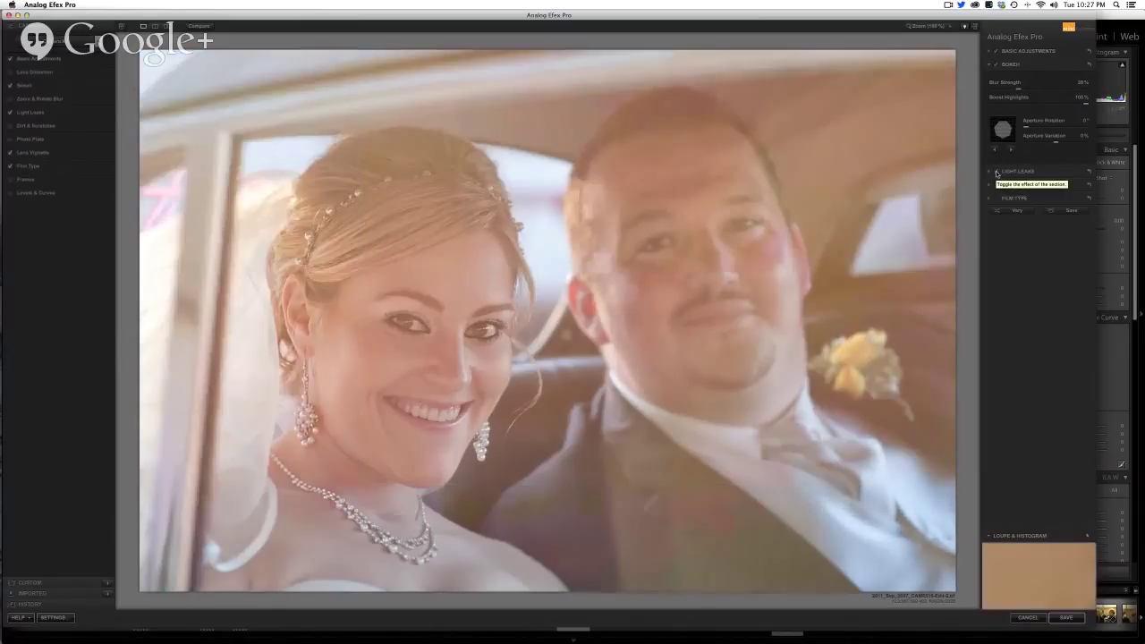
{"action": "left_click", "coordinate": [1011, 171]}
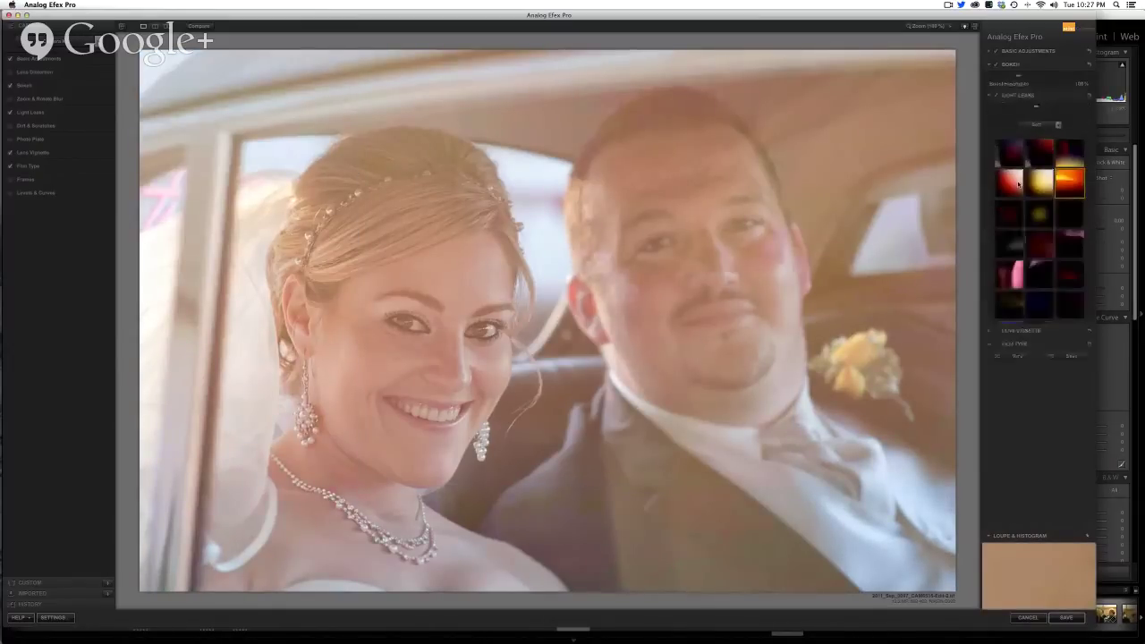
{"action": "left_click", "coordinate": [1059, 122]}
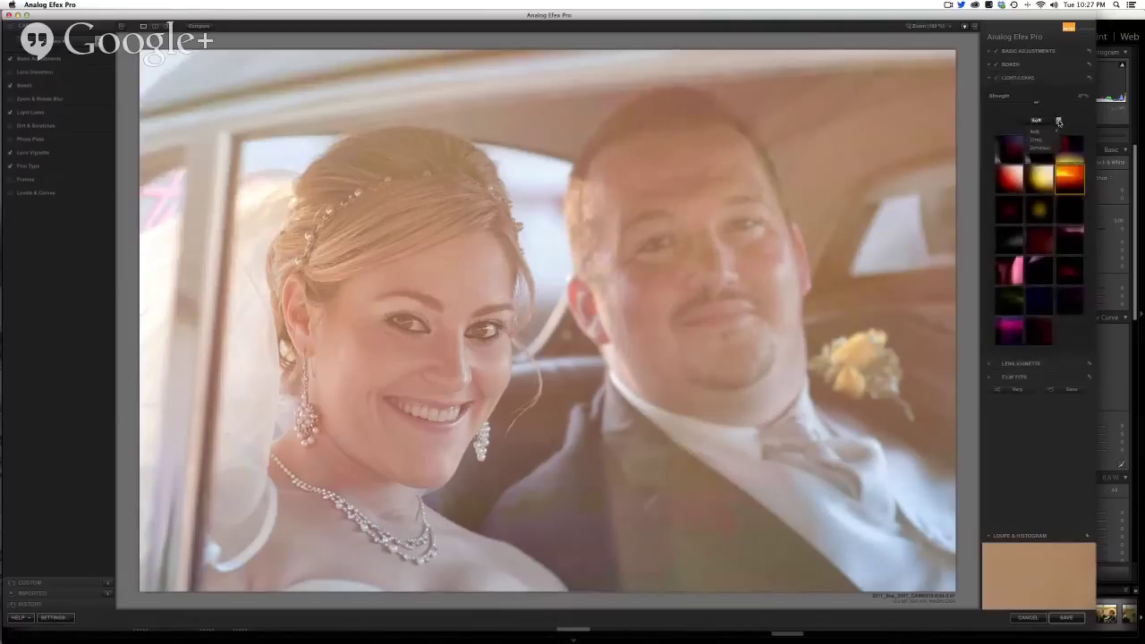
{"action": "left_click", "coordinate": [1059, 122]}
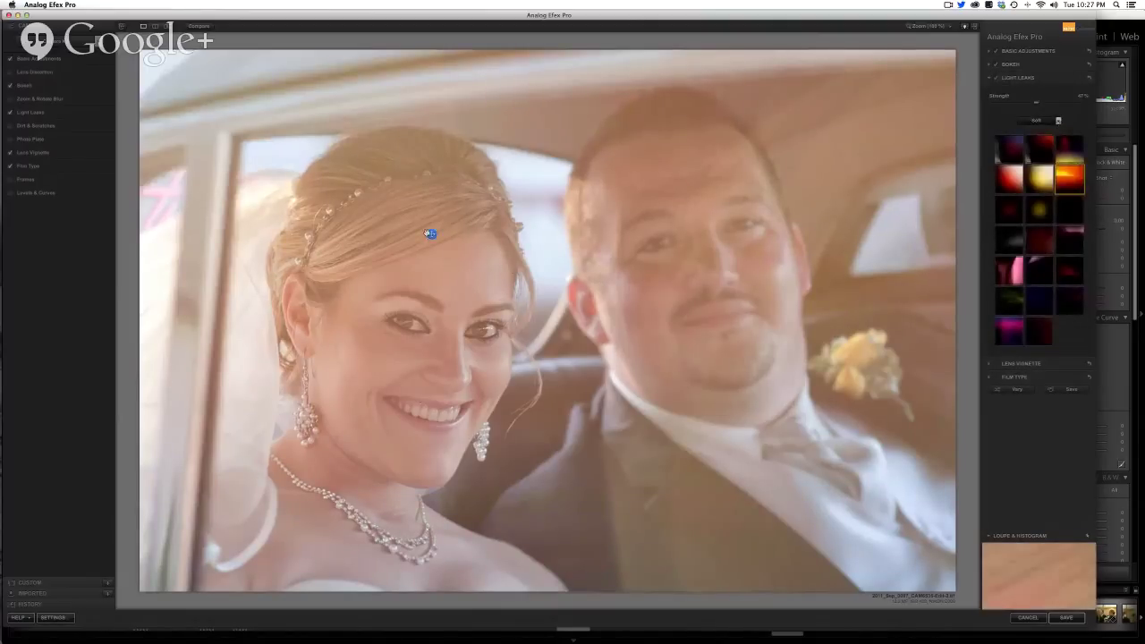
{"action": "left_click_drag", "start_coordinate": [431, 234], "coordinate": [402, 212]}
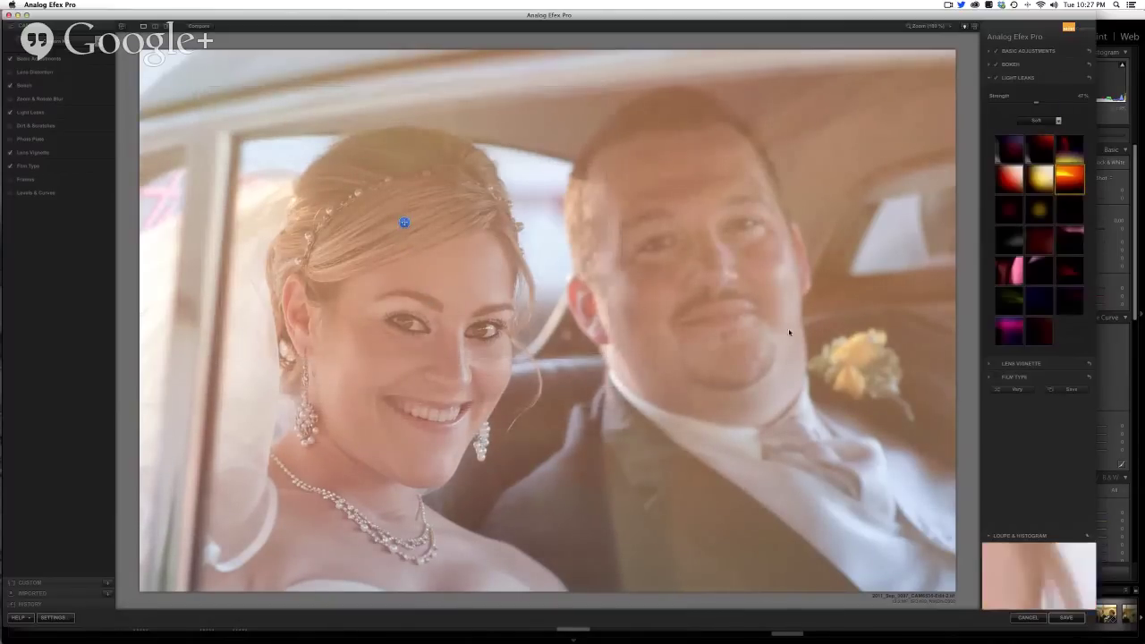
{"action": "left_click", "coordinate": [998, 365]}
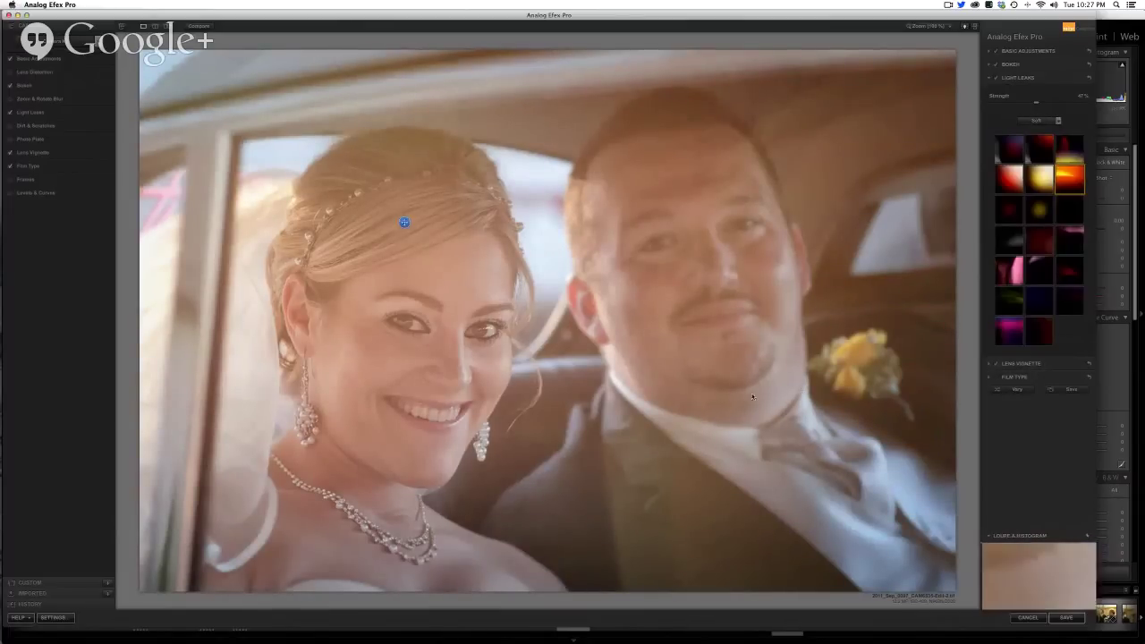
Step: Apply a warm film type at 100% strength, then bring up the Custom Preset save dialog
{"action": "left_click", "coordinate": [992, 377]}
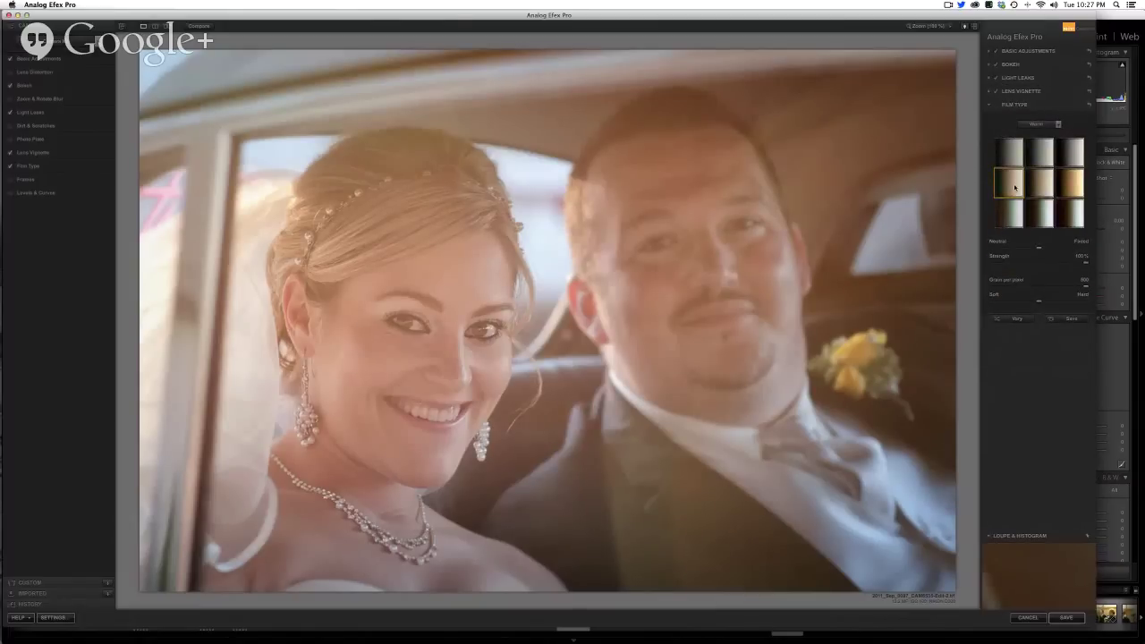
{"action": "left_click", "coordinate": [996, 104]}
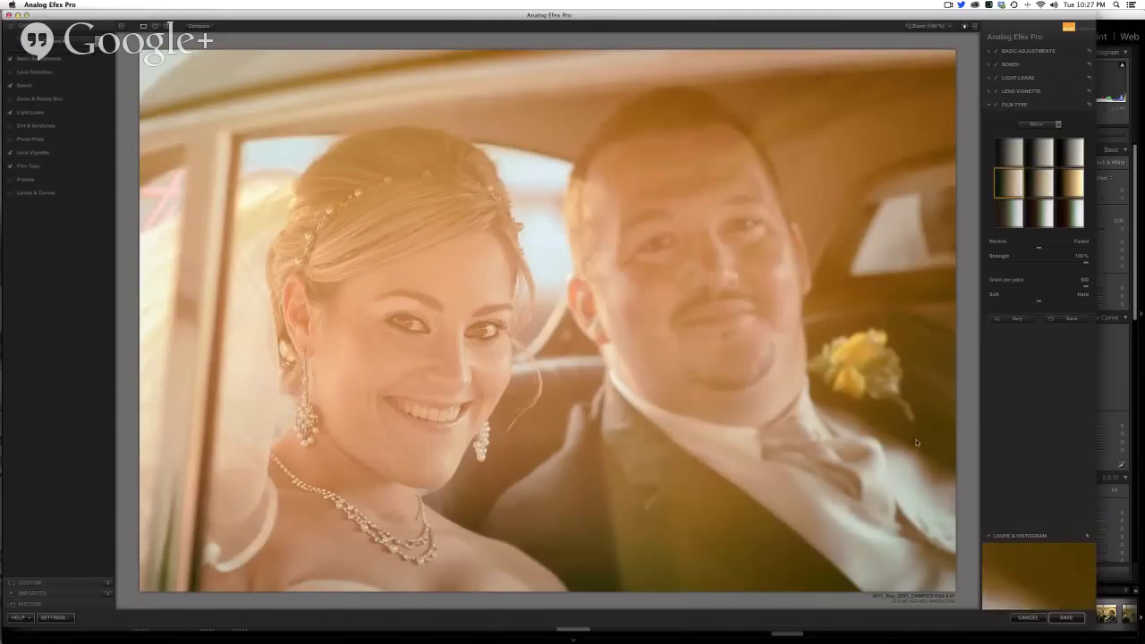
{"action": "left_click", "coordinate": [1066, 321]}
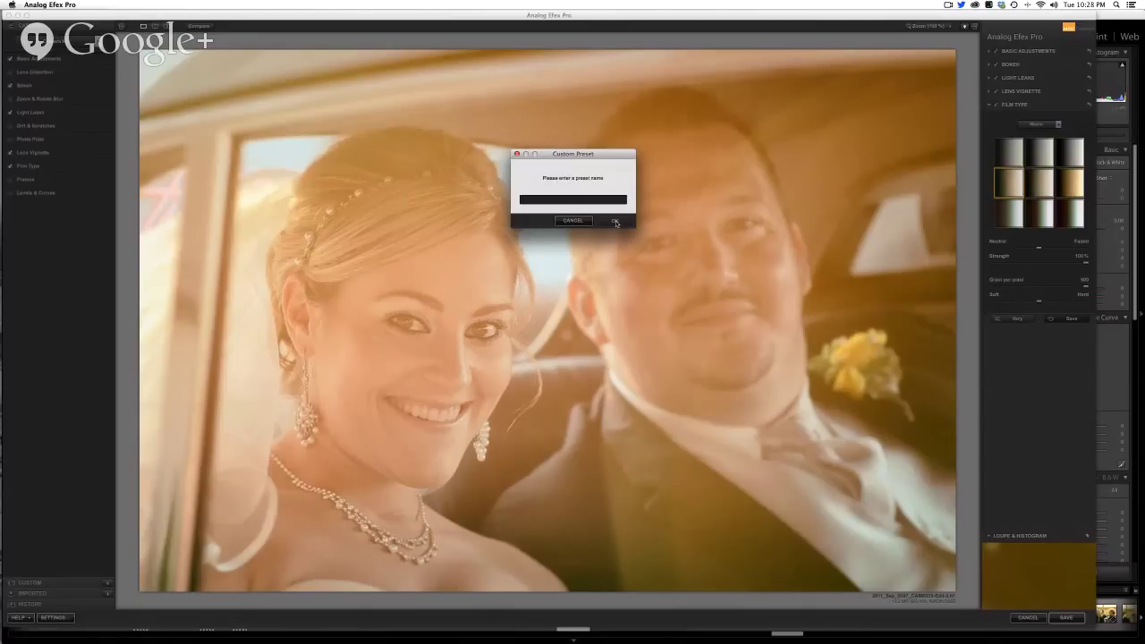
Step: Cancel the Custom Preset dialog with Escape and compare against the unedited original
{"action": "key", "text": "Escape"}
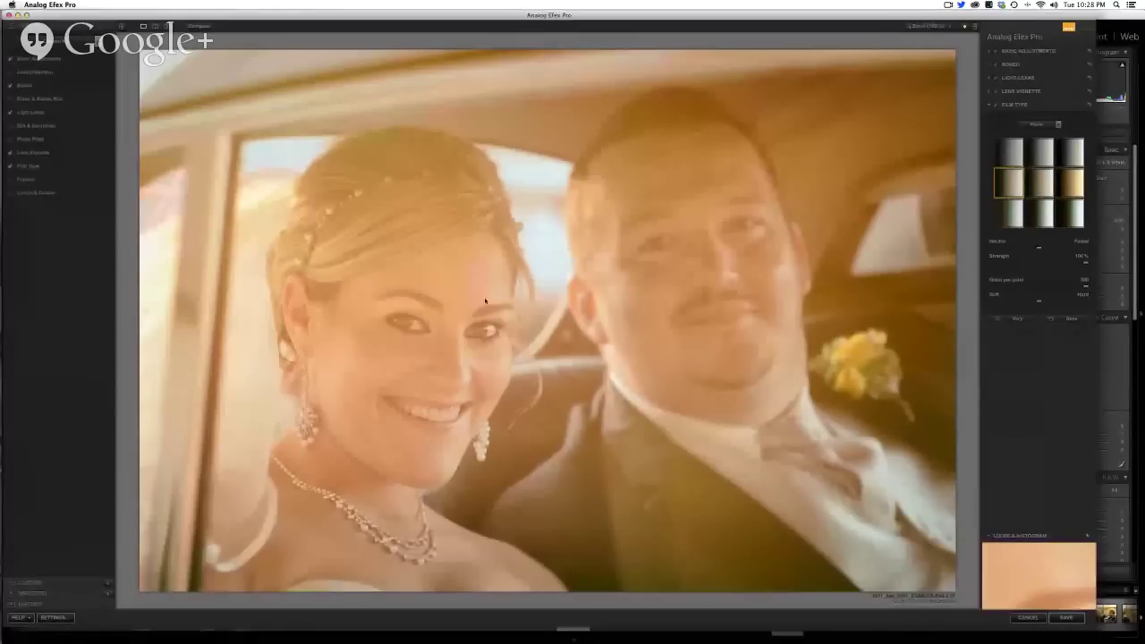
{"action": "left_click", "coordinate": [199, 27]}
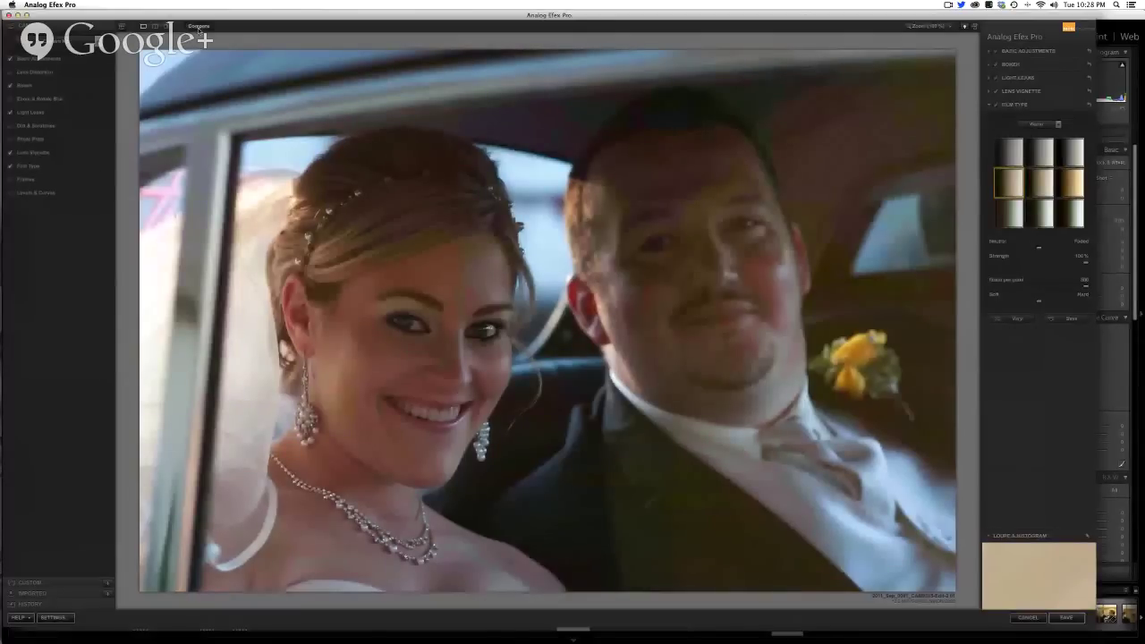